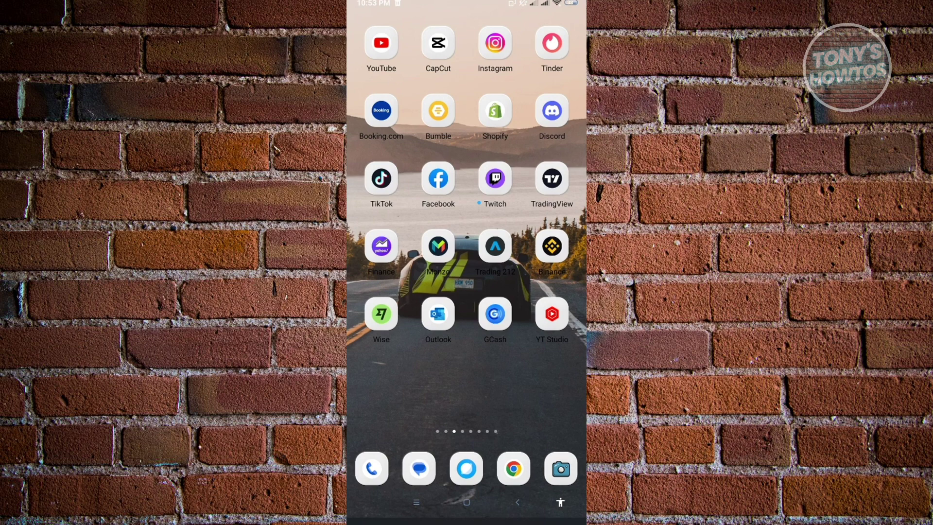
Launch Instagram, go to the account's own profile and open its options menu.
left_click(495, 43)
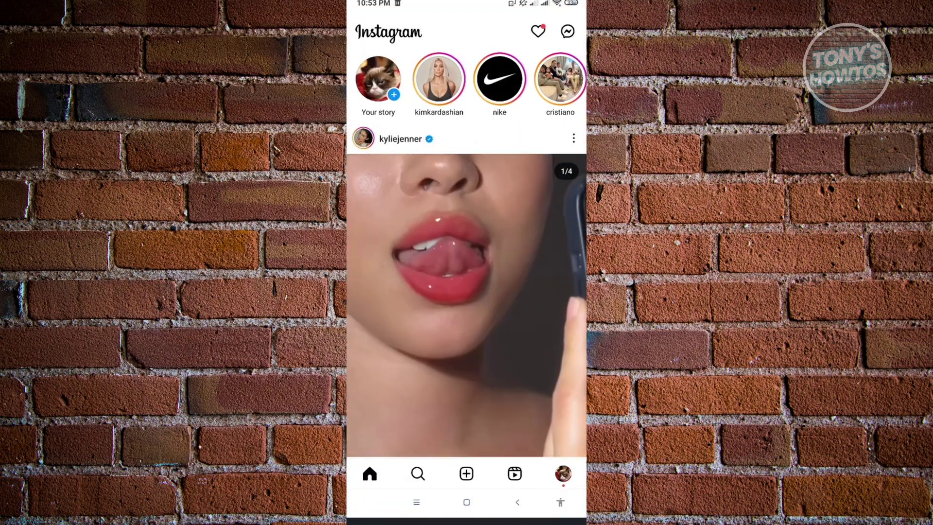
left_click(563, 474)
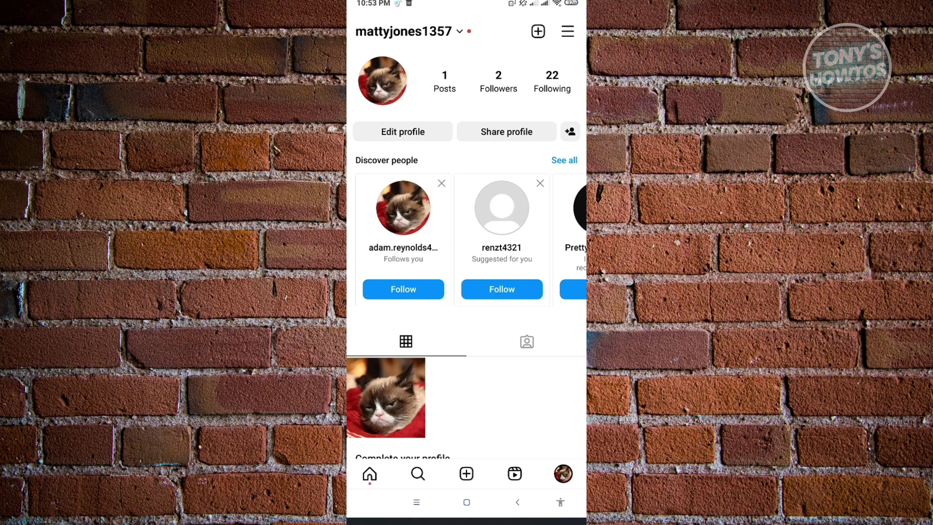
left_click(567, 31)
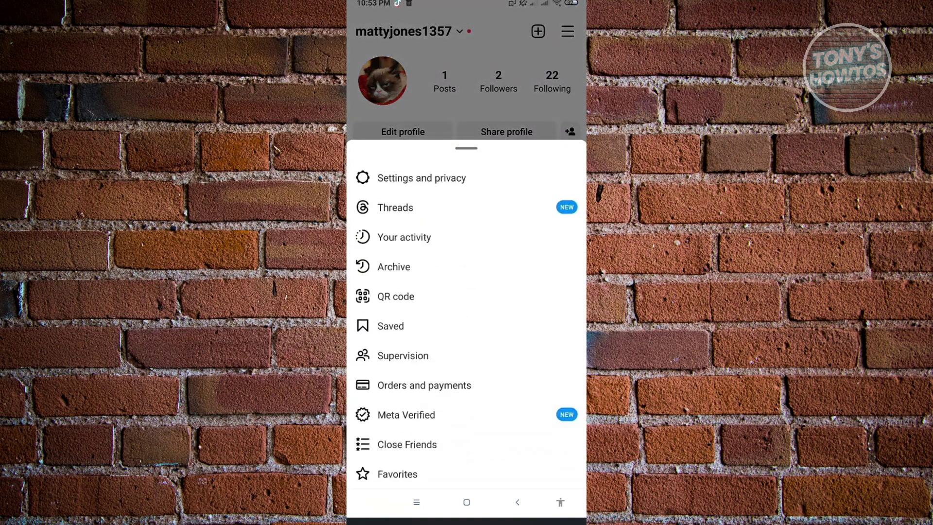
From Settings and privacy, open Account type and tools and begin switching to a professional account.
left_click(421, 178)
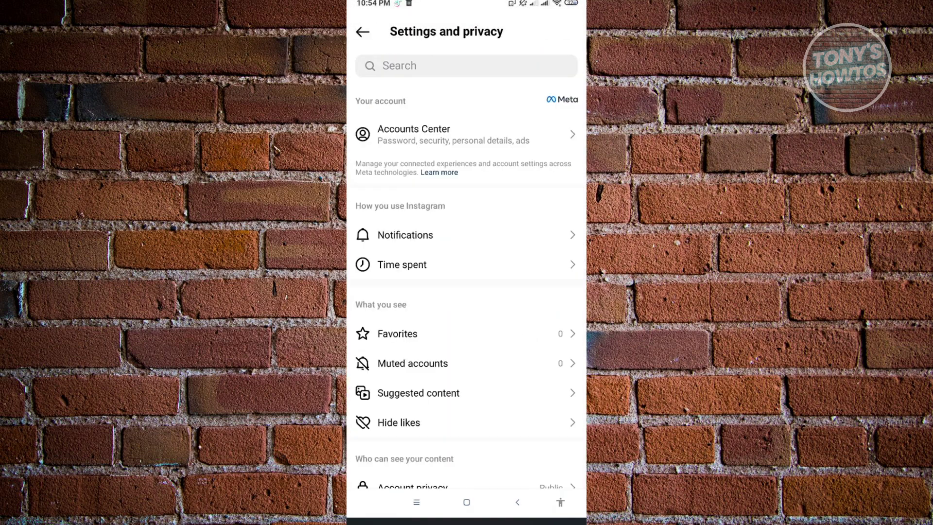
scroll(466, 267, "down", 5)
scroll(466, 267, "down", 3)
scroll(466, 267, "down", 5)
scroll(466, 267, "down", 4)
scroll(466, 267, "down", 3)
scroll(467, 267, "down", 2)
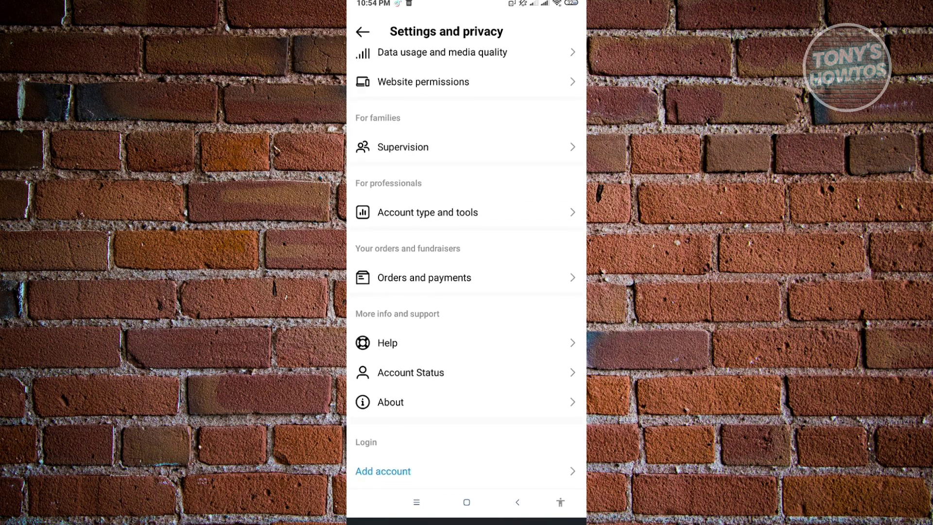
left_click(427, 212)
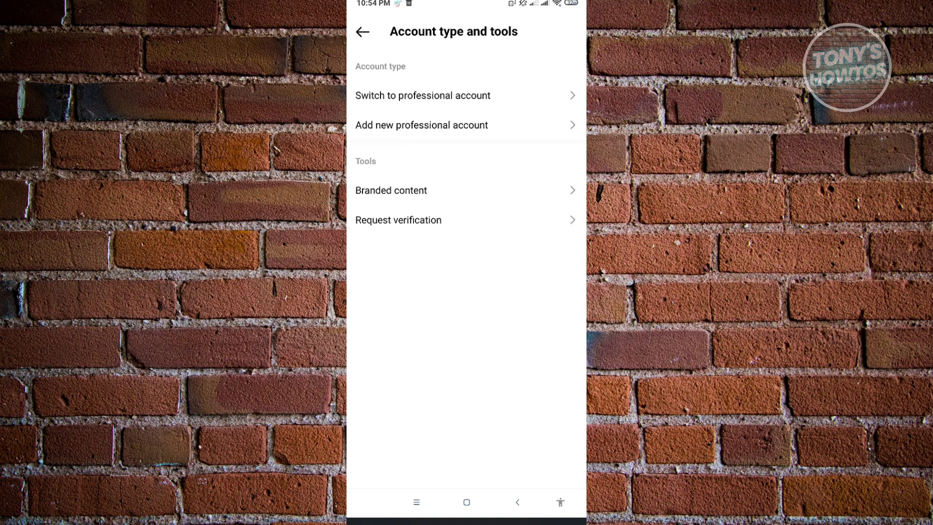
left_click(423, 95)
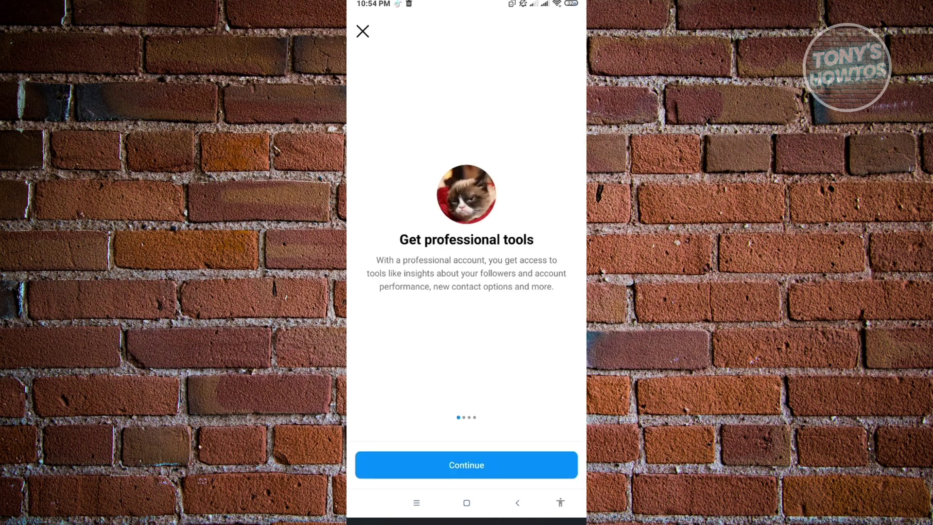
Go through the professional account introduction and choose Artist as the account category.
left_click(467, 465)
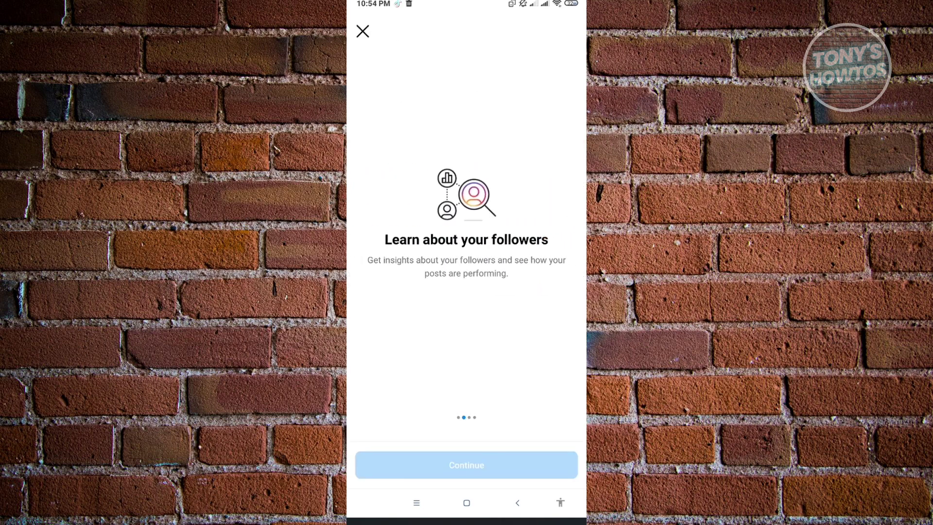
left_click(466, 465)
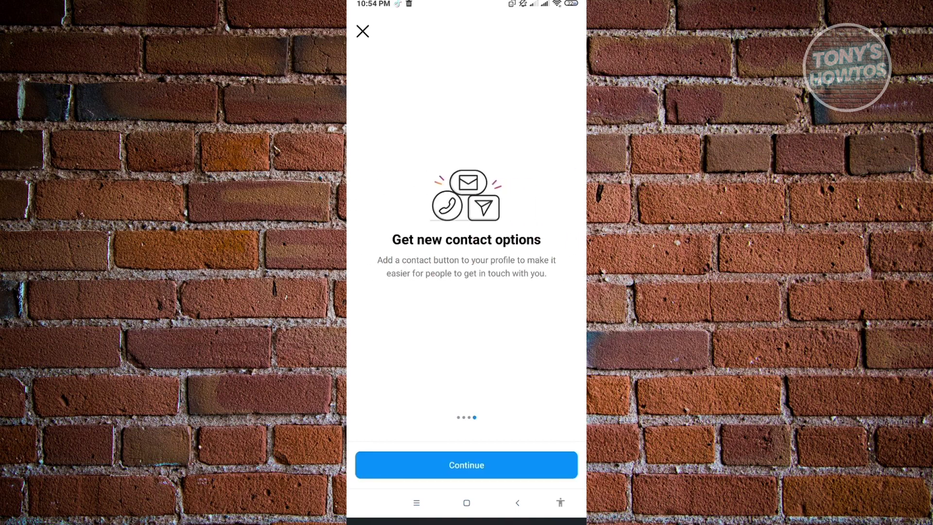
left_click(466, 465)
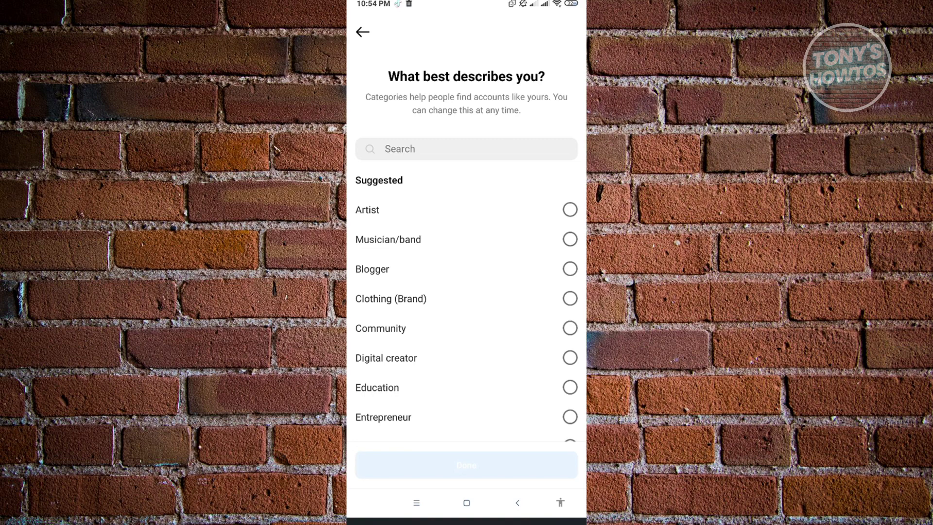
left_click(570, 209)
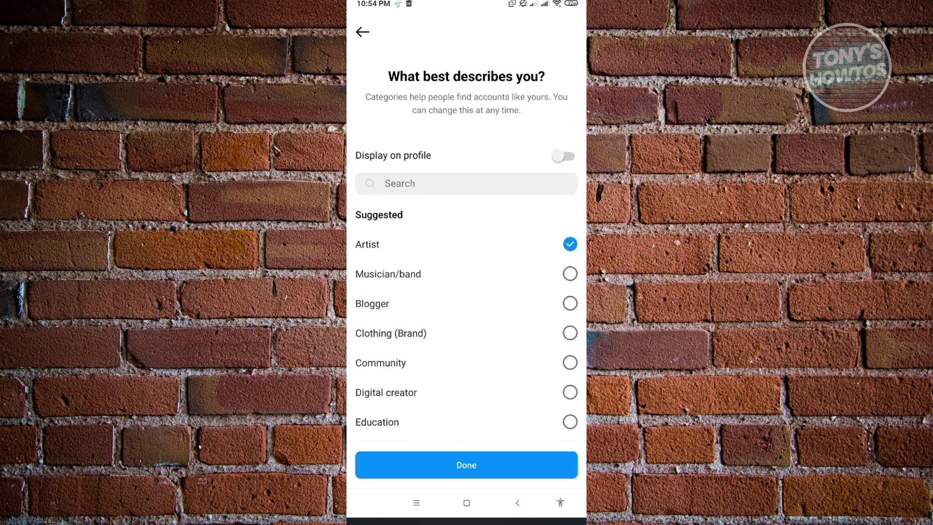
left_click(467, 465)
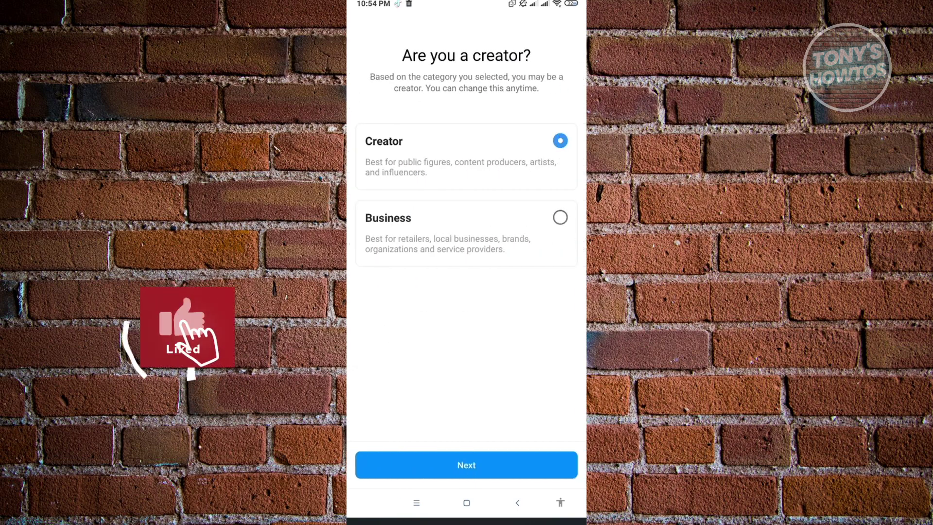
Keep the Creator account type, opt out of promotional emails, and dismiss the setup checklist.
left_click(467, 465)
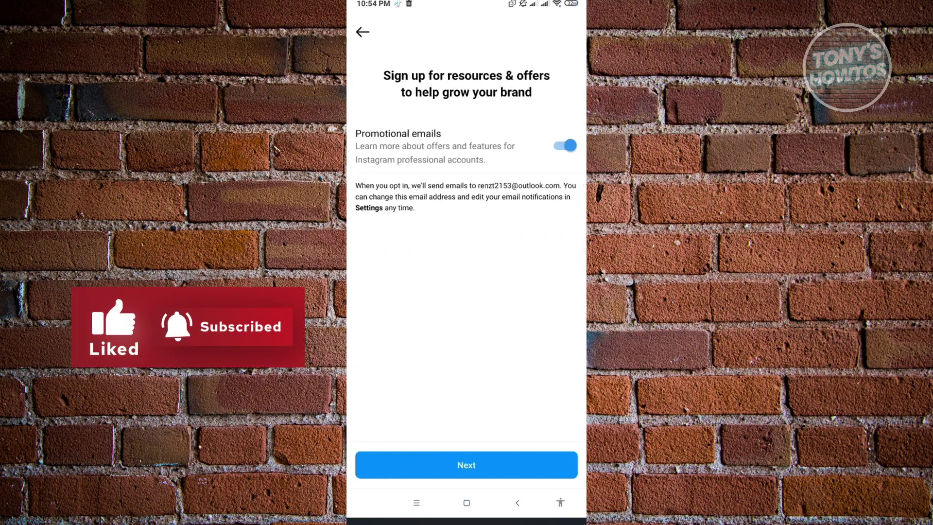
left_click(564, 146)
left_click(467, 465)
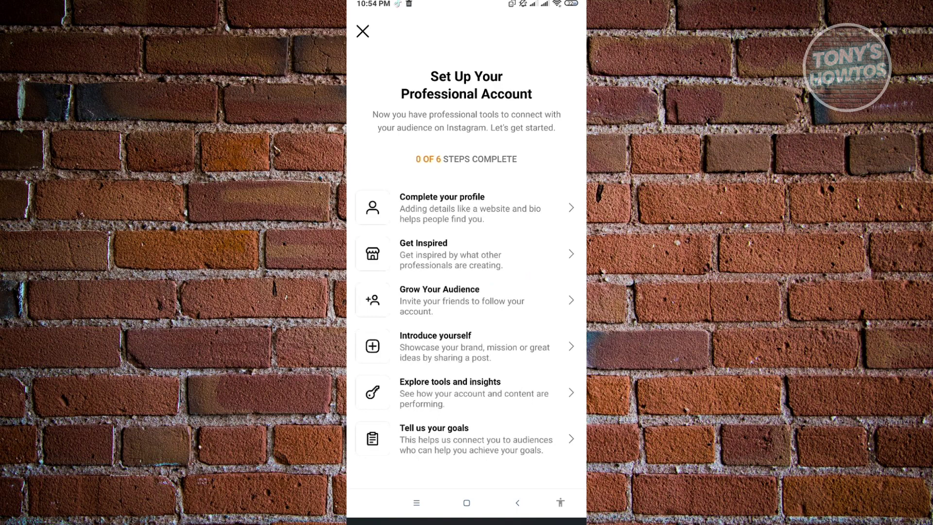
left_click(363, 31)
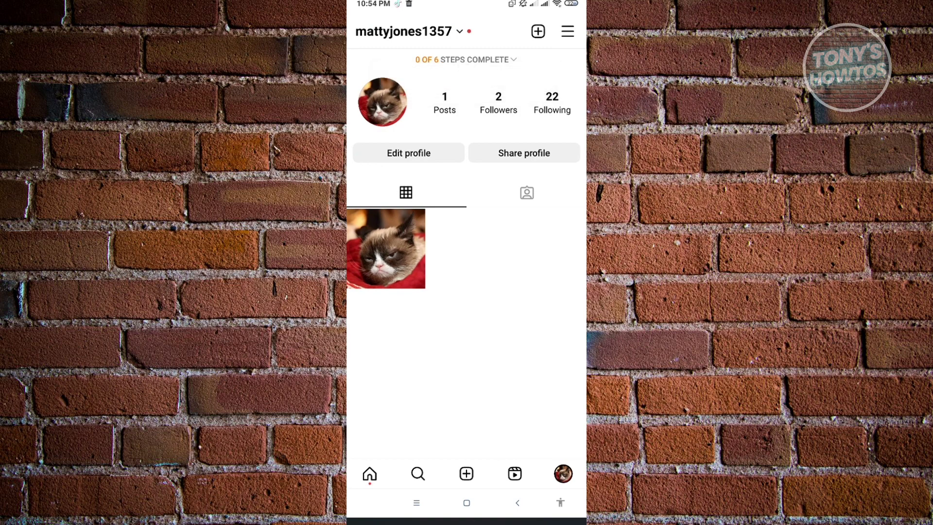
Open the Messages notification settings and scroll to the individual and group chat alerts.
left_click(568, 31)
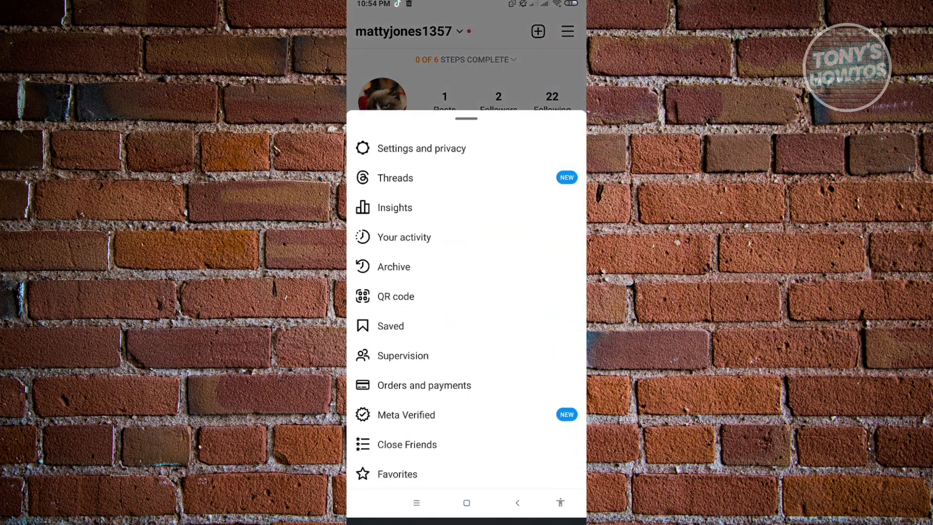
left_click(421, 148)
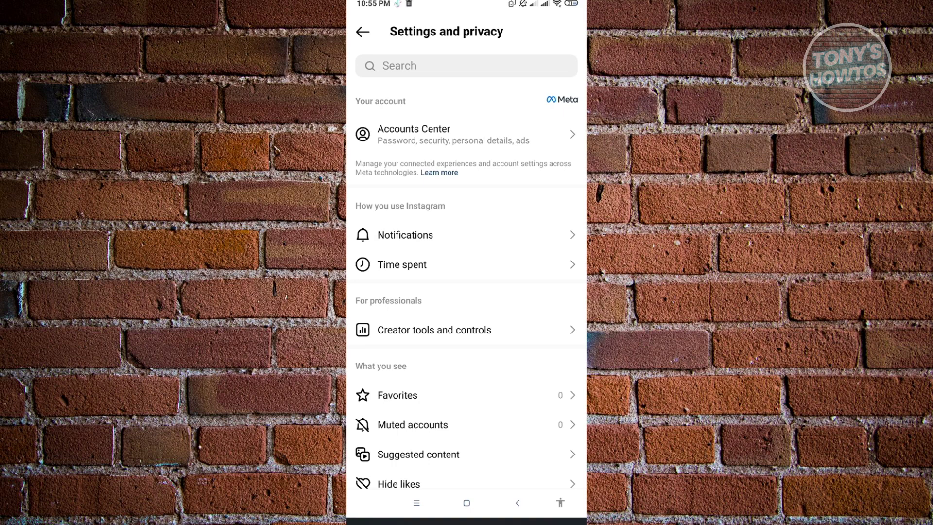
left_click(405, 235)
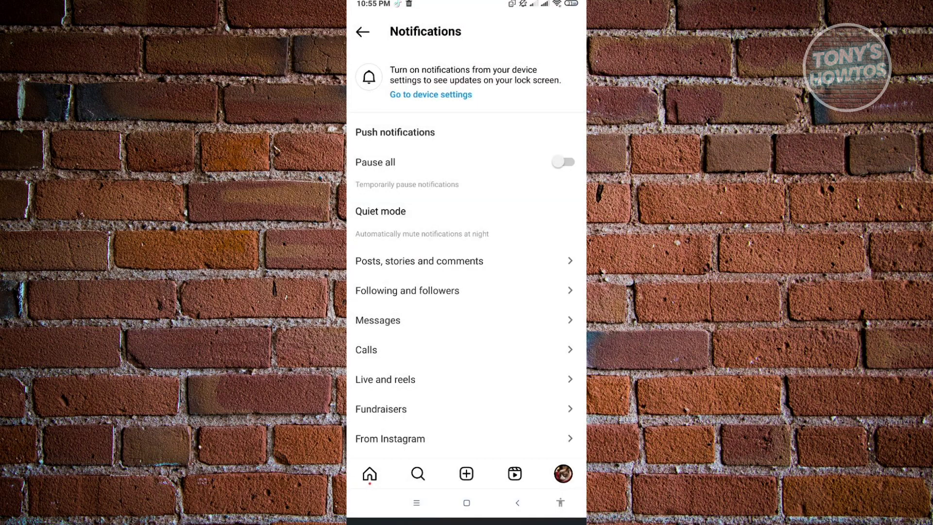
scroll(466, 252, "down", 2)
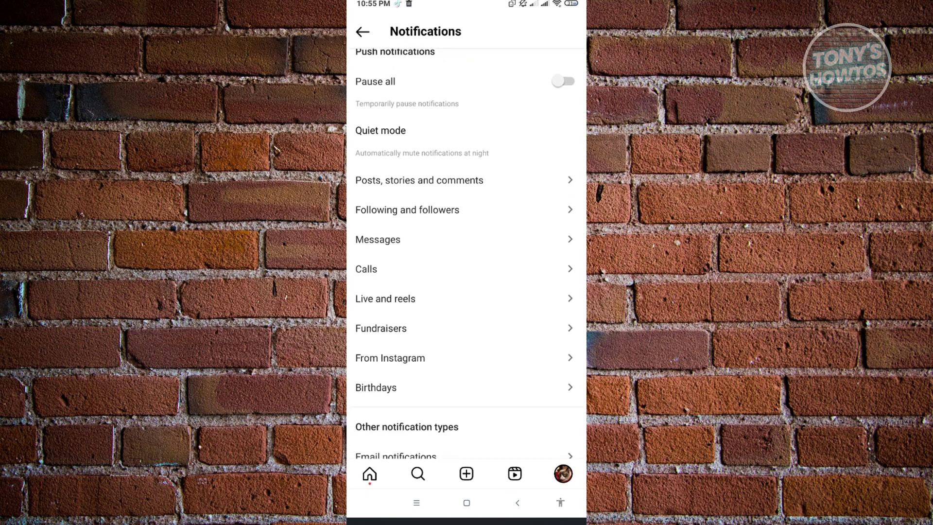
left_click(378, 240)
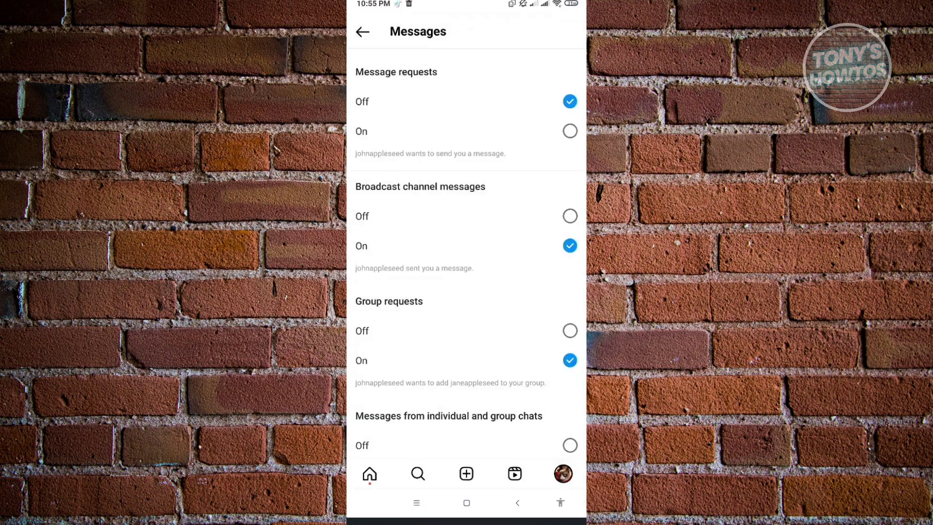
scroll(467, 252, "down", 2)
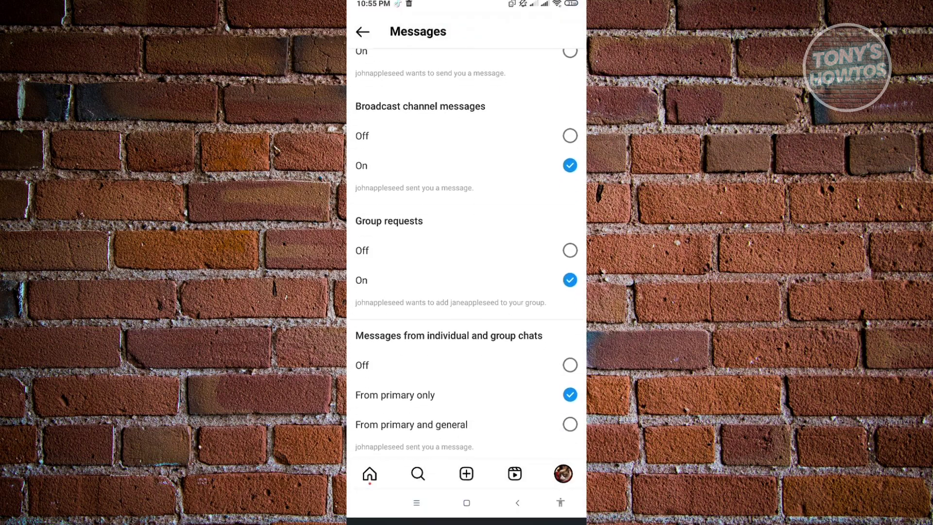
scroll(467, 252, "down", 3)
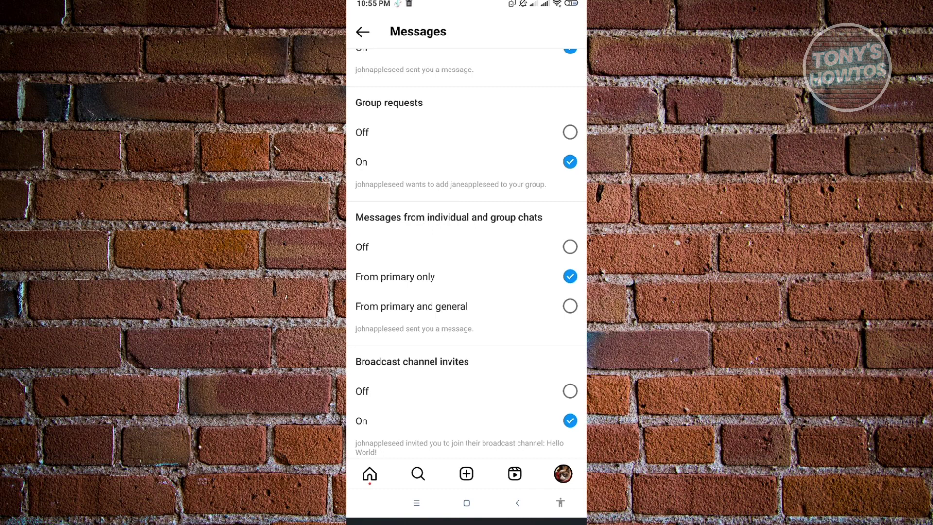
Return to the home feed, open direct messages, and view the General then Primary inbox.
left_click(517, 503)
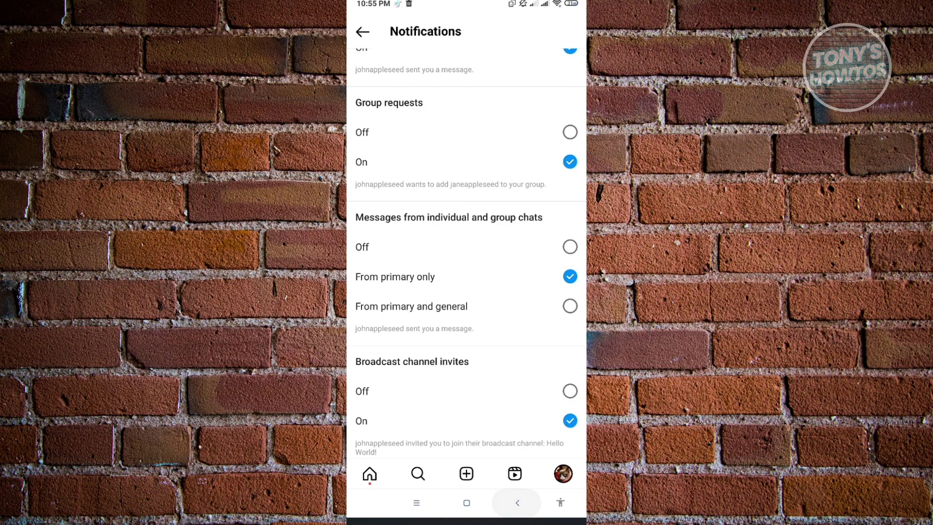
left_click(517, 502)
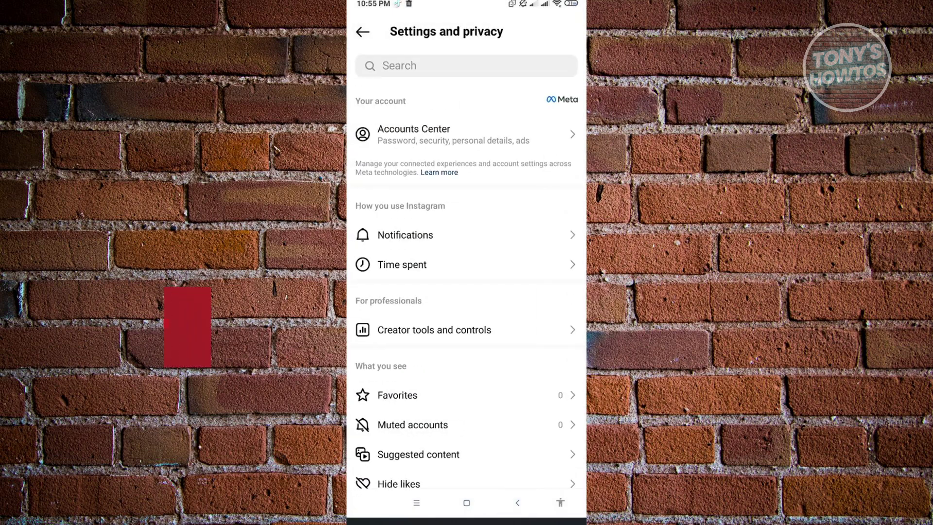
left_click(517, 503)
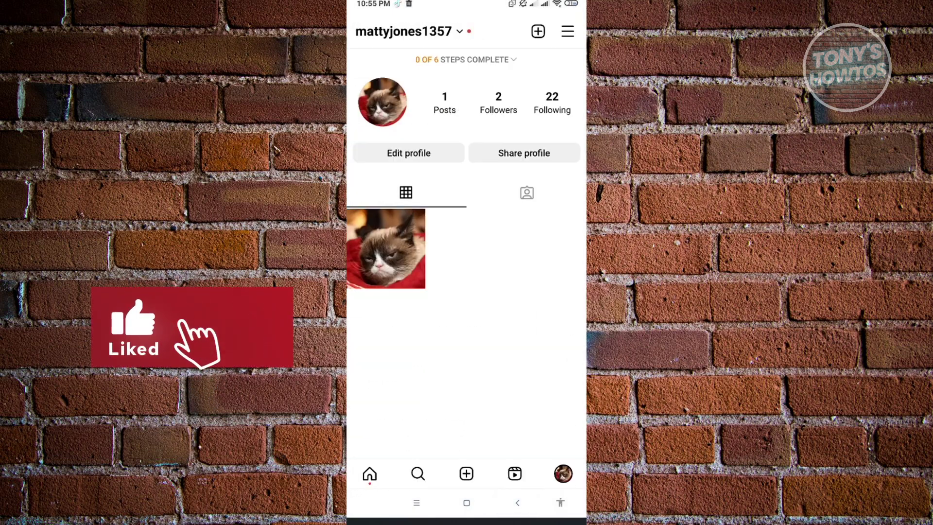
left_click(517, 502)
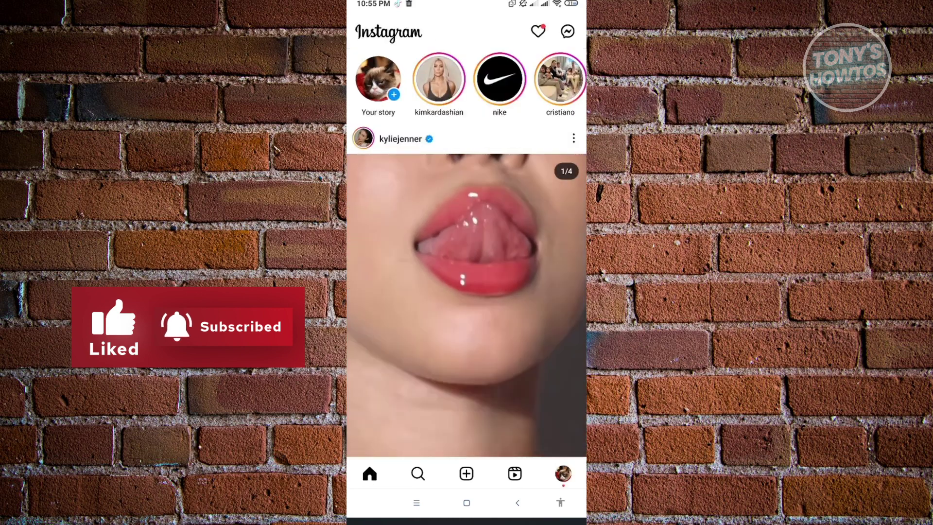
left_click(568, 31)
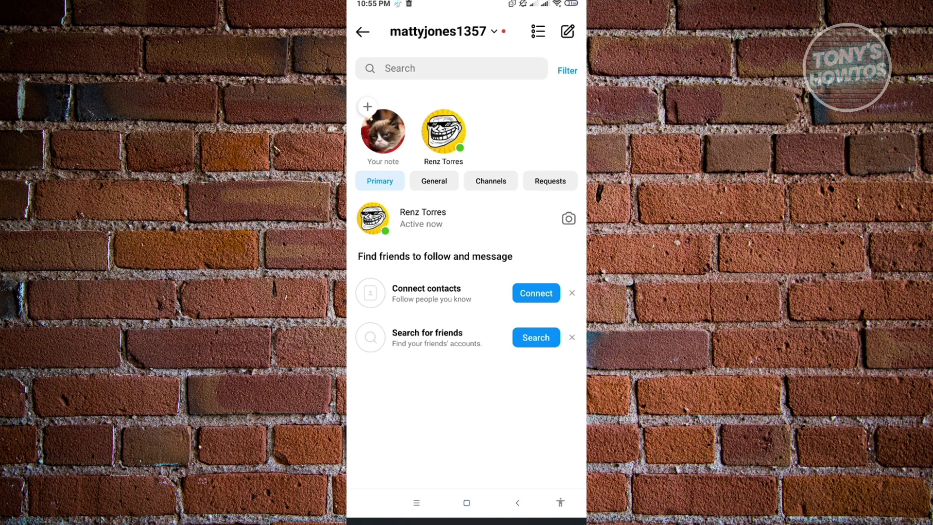
left_click(433, 180)
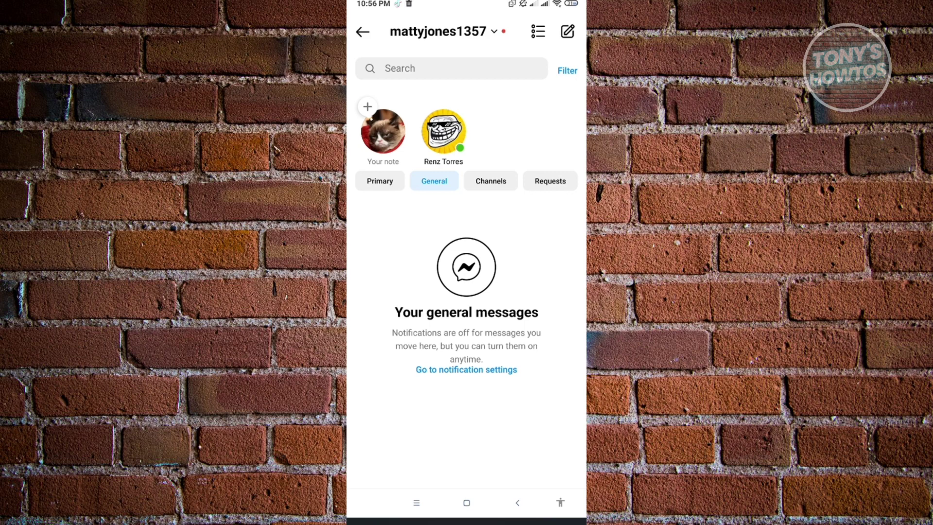
left_click(379, 181)
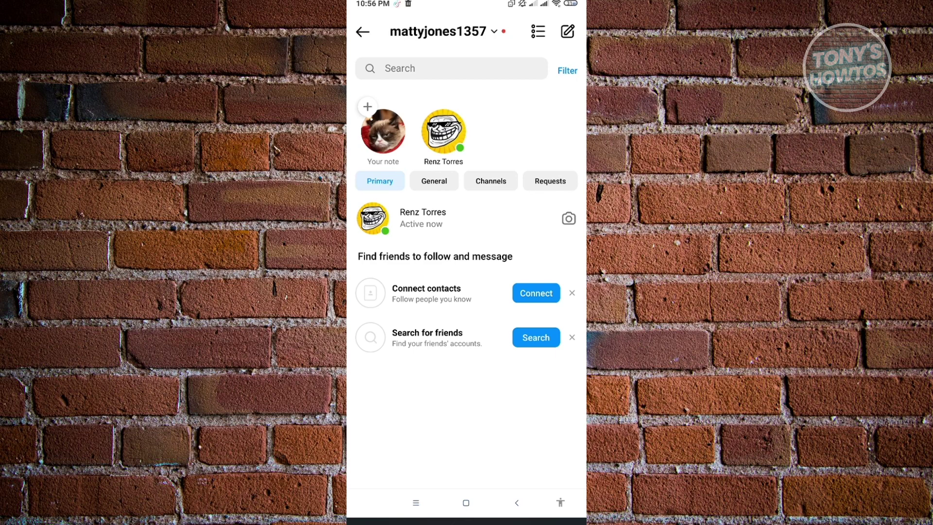
Move the only Primary chat to General and confirm it appears in the General inbox.
left_click(423, 218)
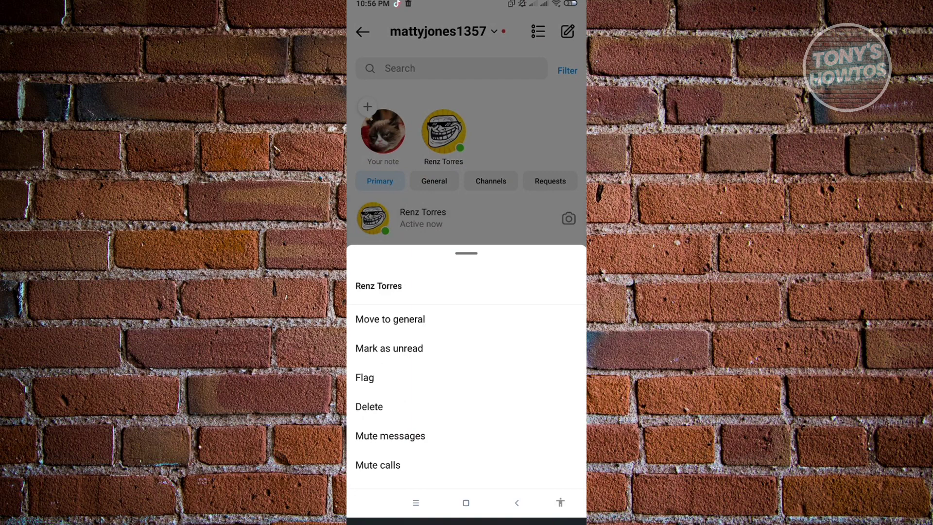
left_click(390, 319)
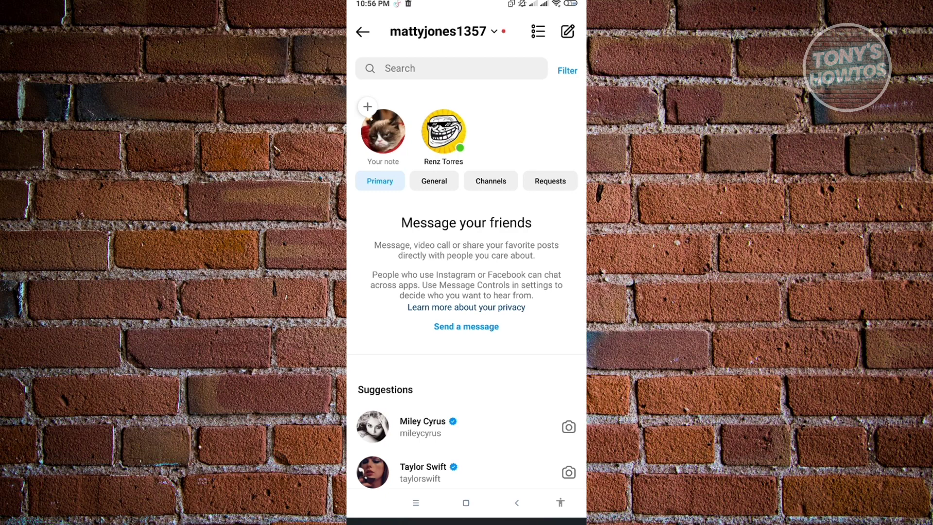
left_click(434, 181)
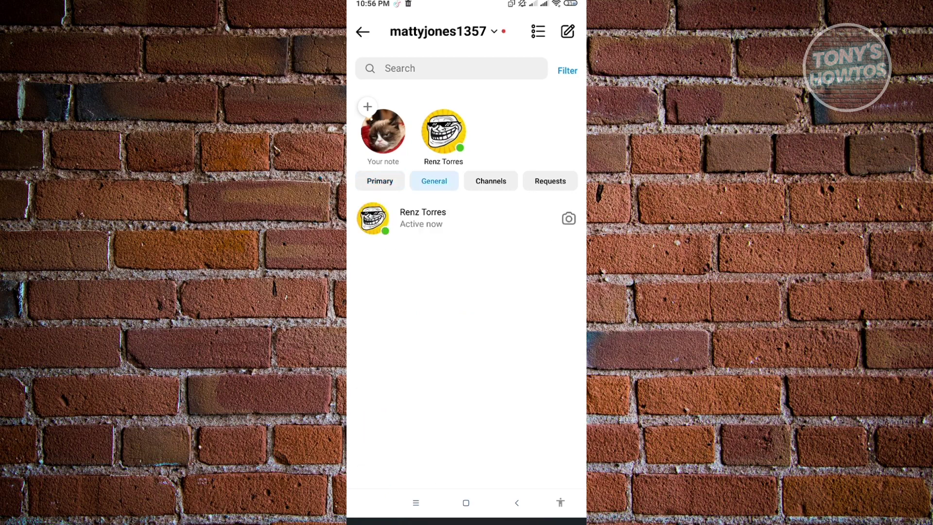